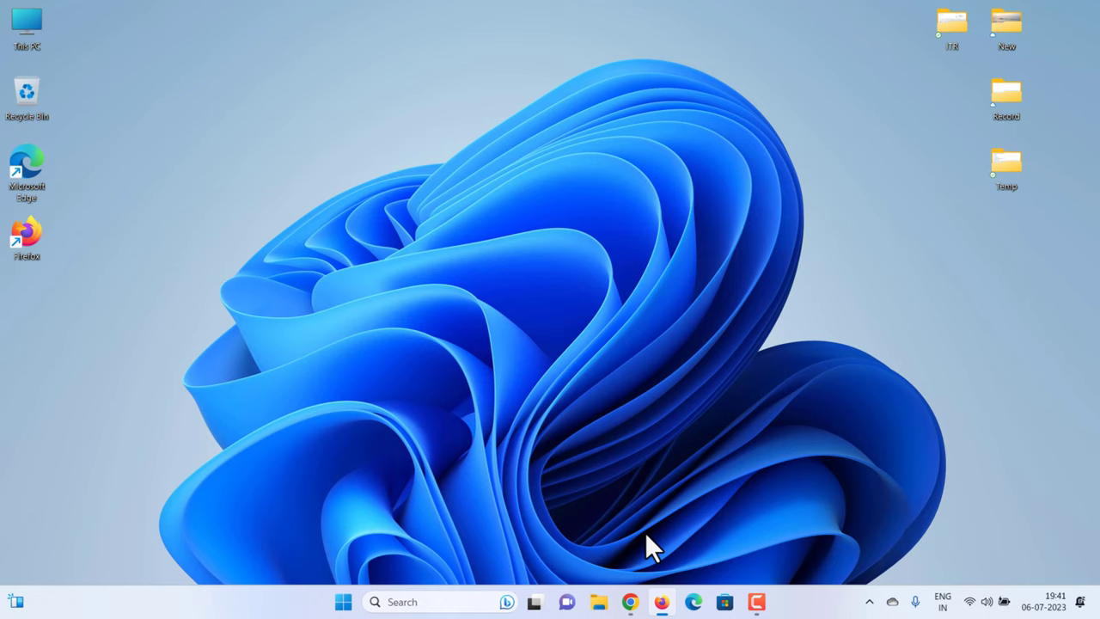
# Download the OBS Studio 29.1.3 Windows installer from obsproject.com into Downloads via Chrome.
pyautogui.click(629, 602)
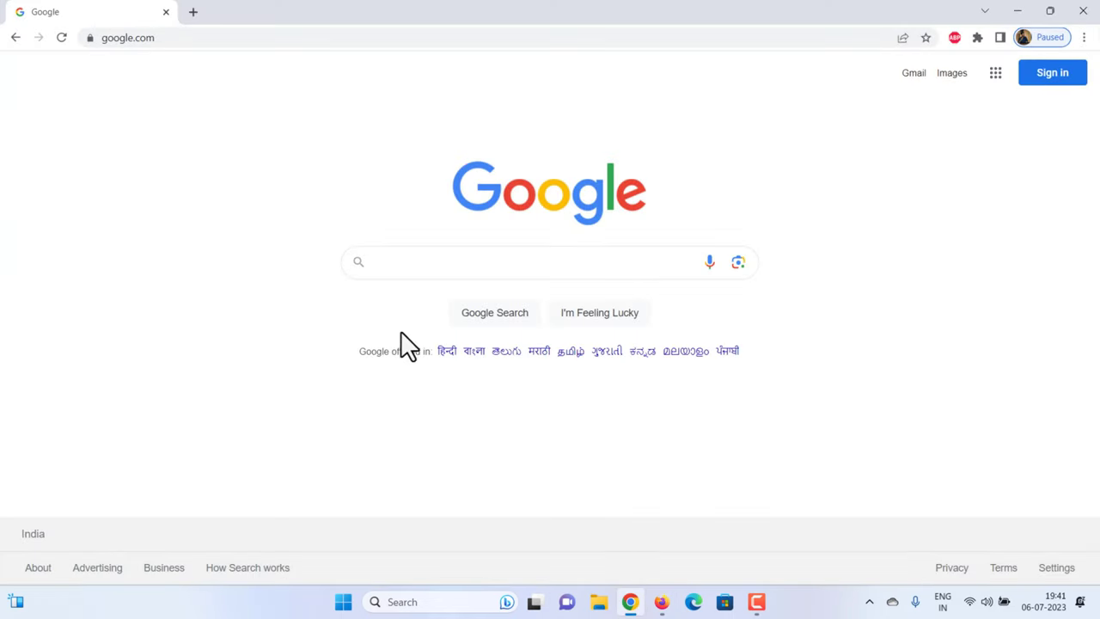
pyautogui.write('o')
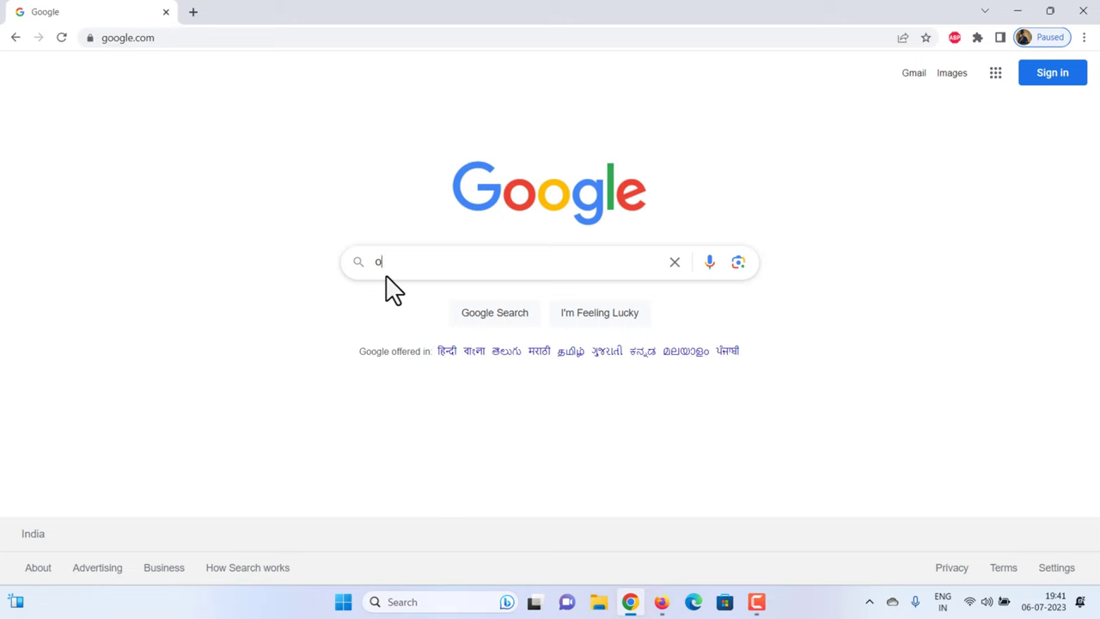
pyautogui.click(385, 277)
pyautogui.click(177, 232)
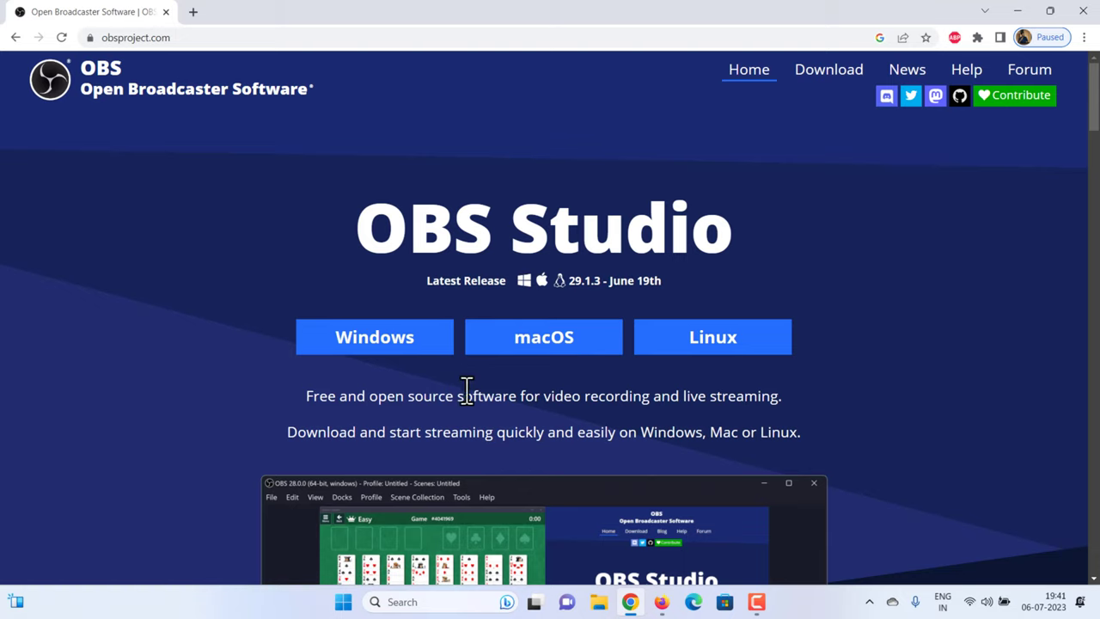
pyautogui.click(408, 347)
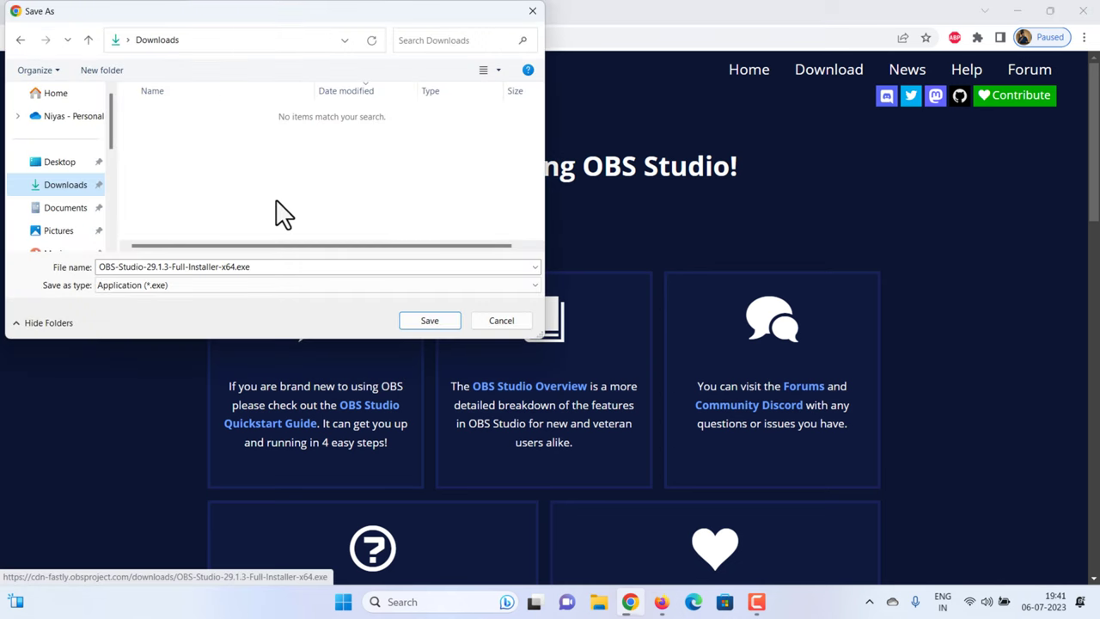
pyautogui.click(420, 320)
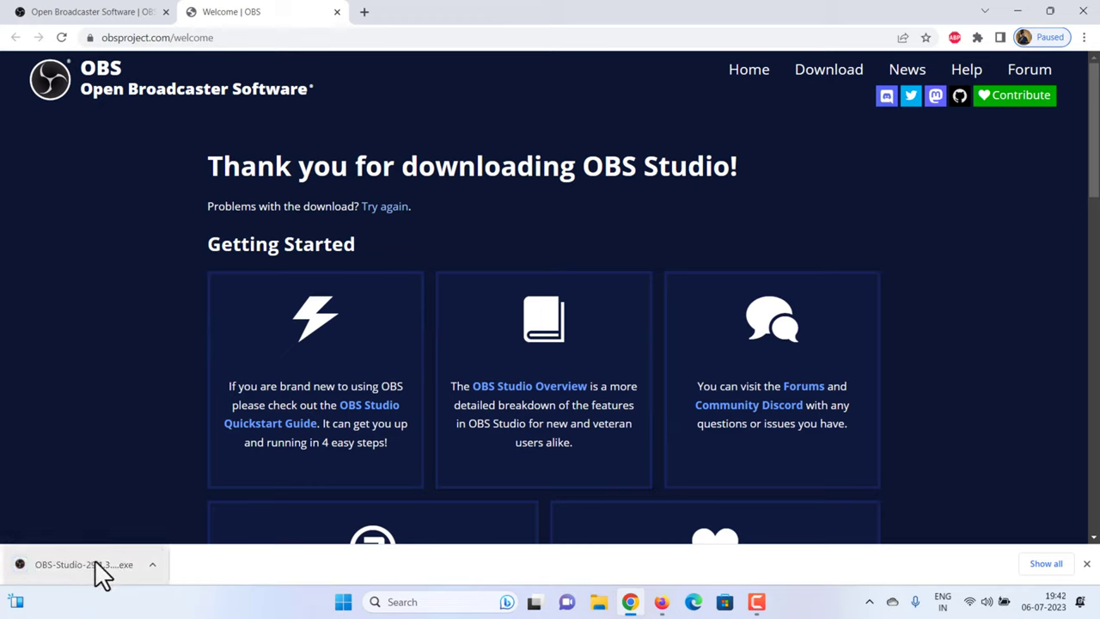
# Run the OBS-Studio-29.1.3 installer with default Program Files location, then launch OBS Studio.
pyautogui.click(73, 560)
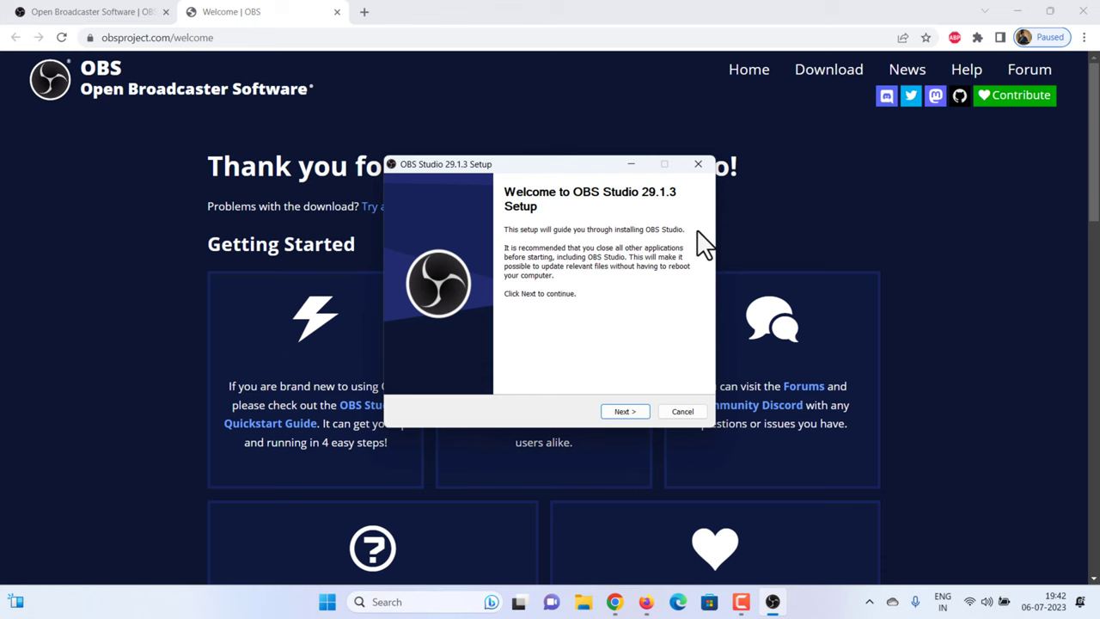
pyautogui.click(1082, 12)
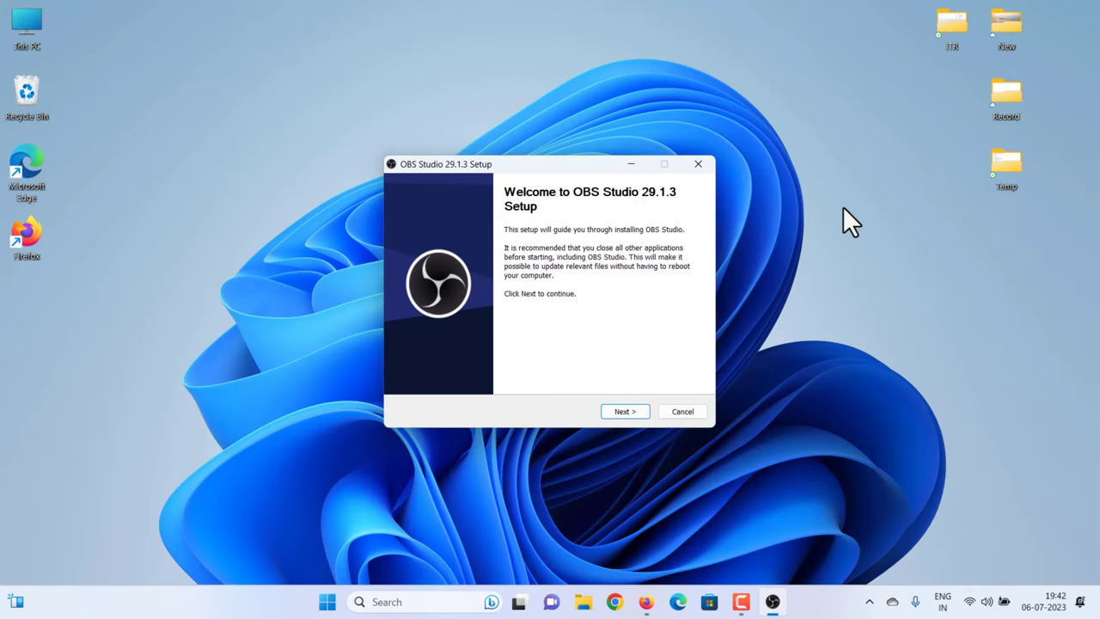
pyautogui.click(624, 410)
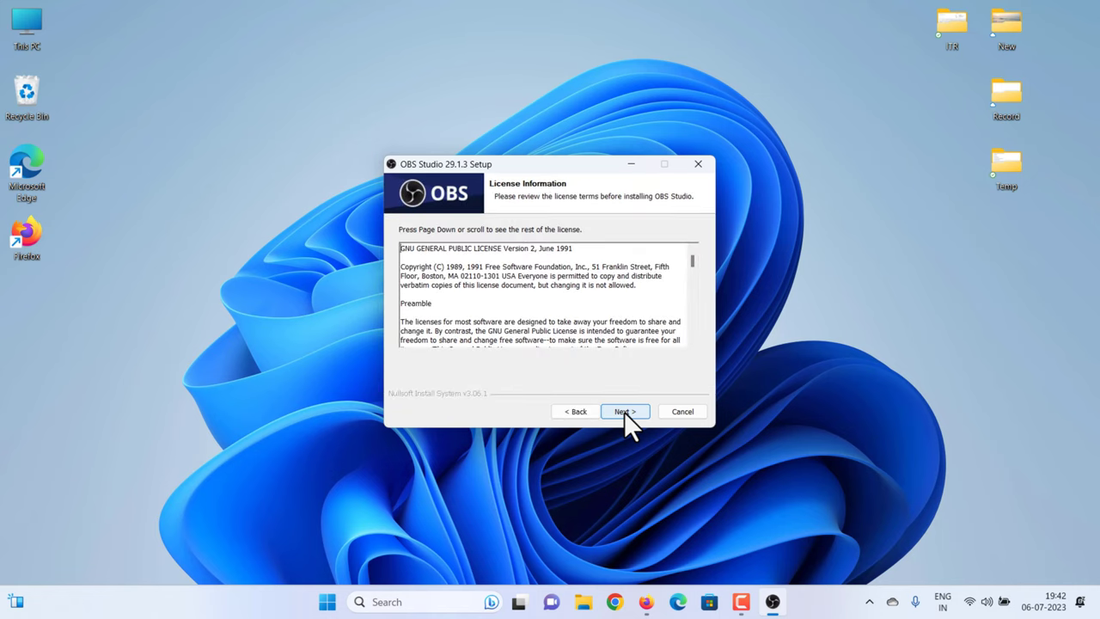
pyautogui.click(624, 412)
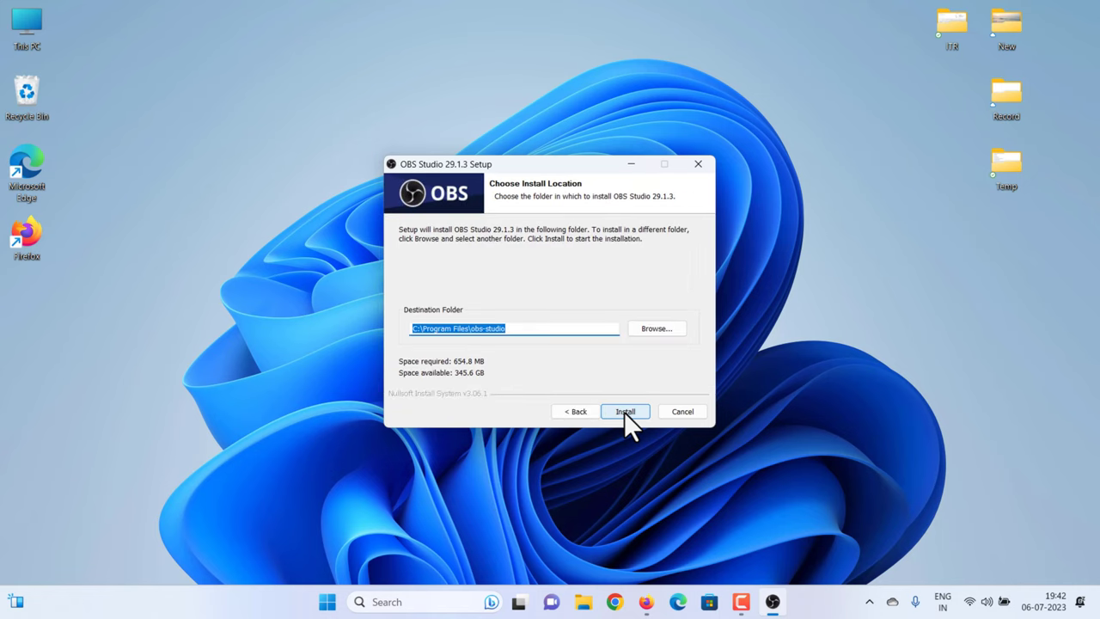
pyautogui.click(624, 412)
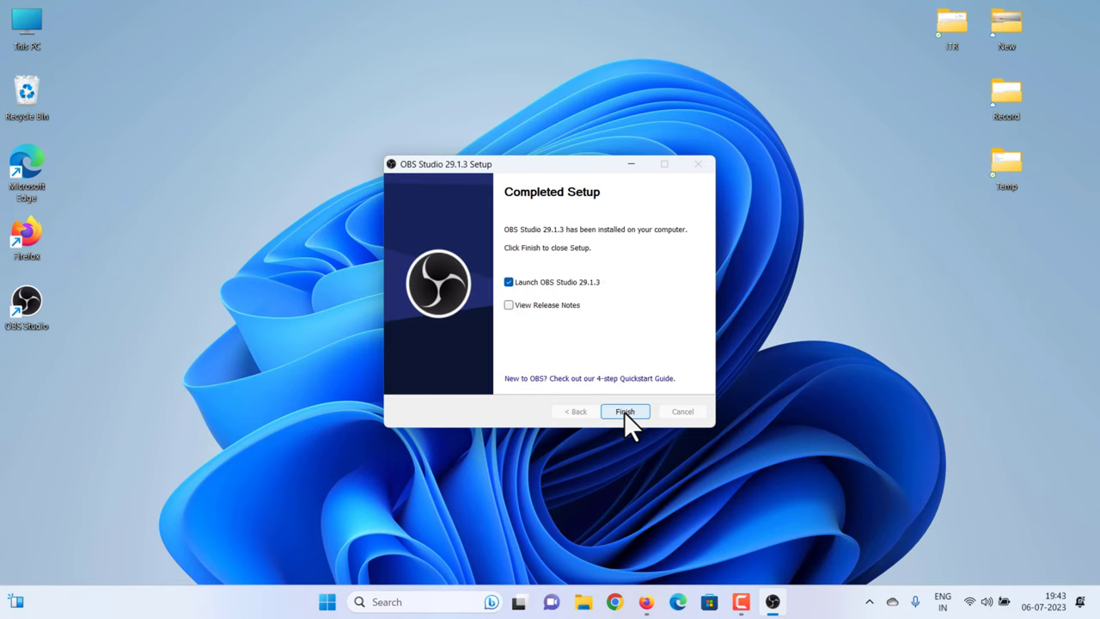
pyautogui.click(624, 412)
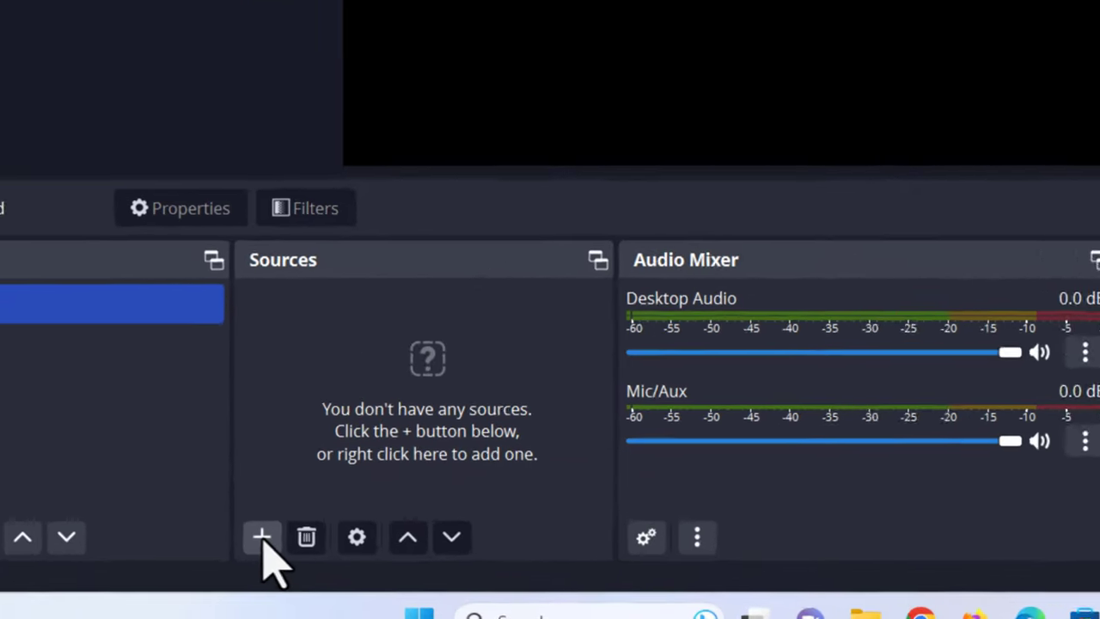
# Add a Video Capture Device source named 'Firetv Stick'.
pyautogui.click(264, 536)
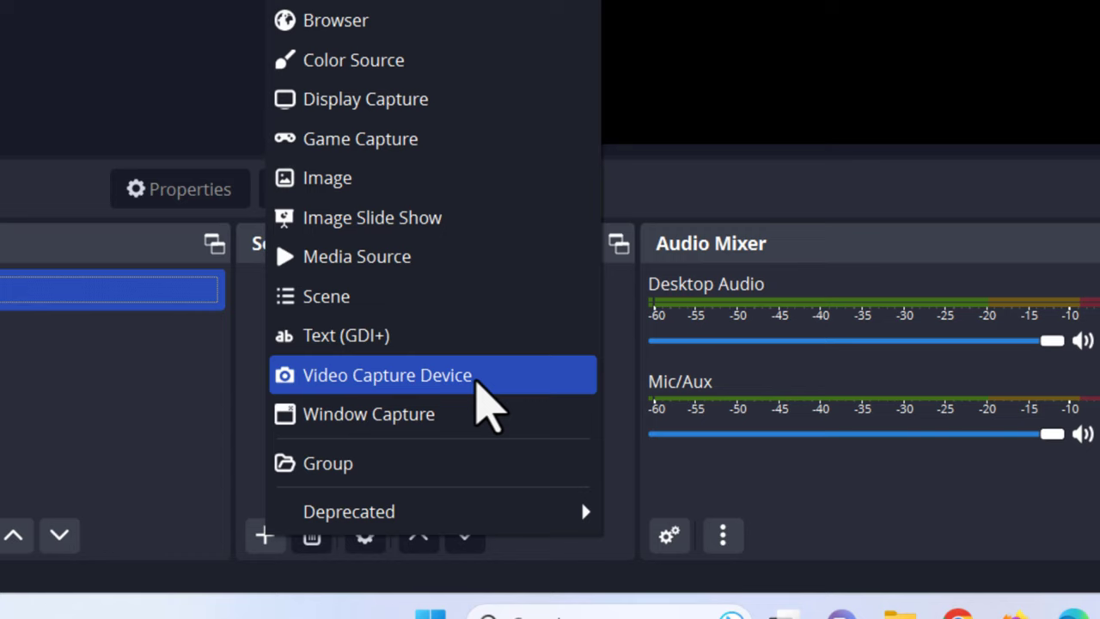
pyautogui.click(473, 381)
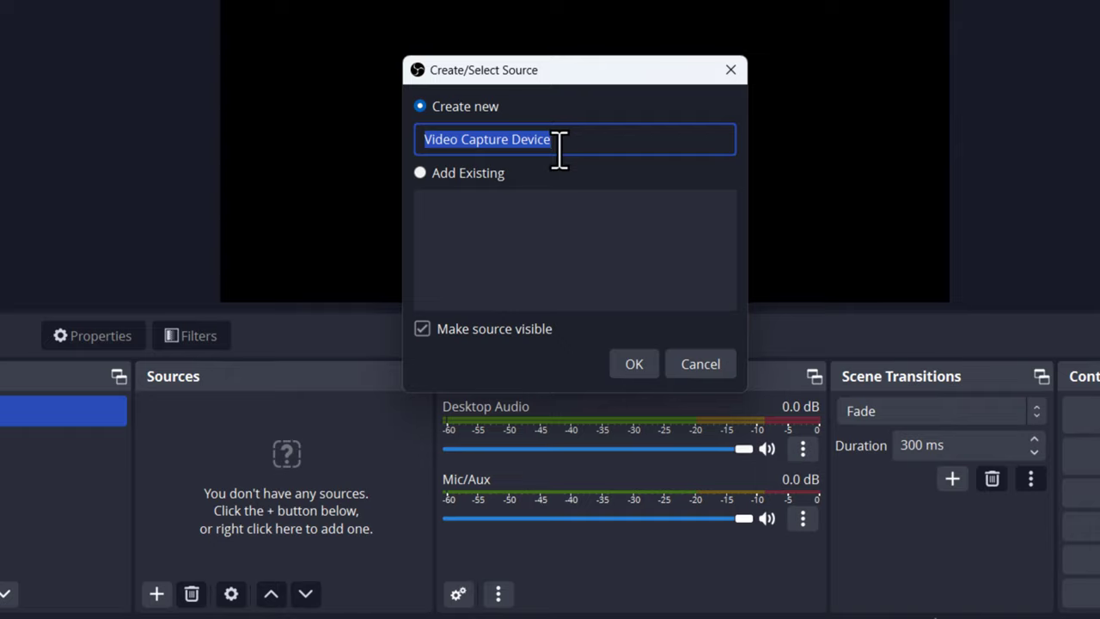
pyautogui.write('Firetv ')
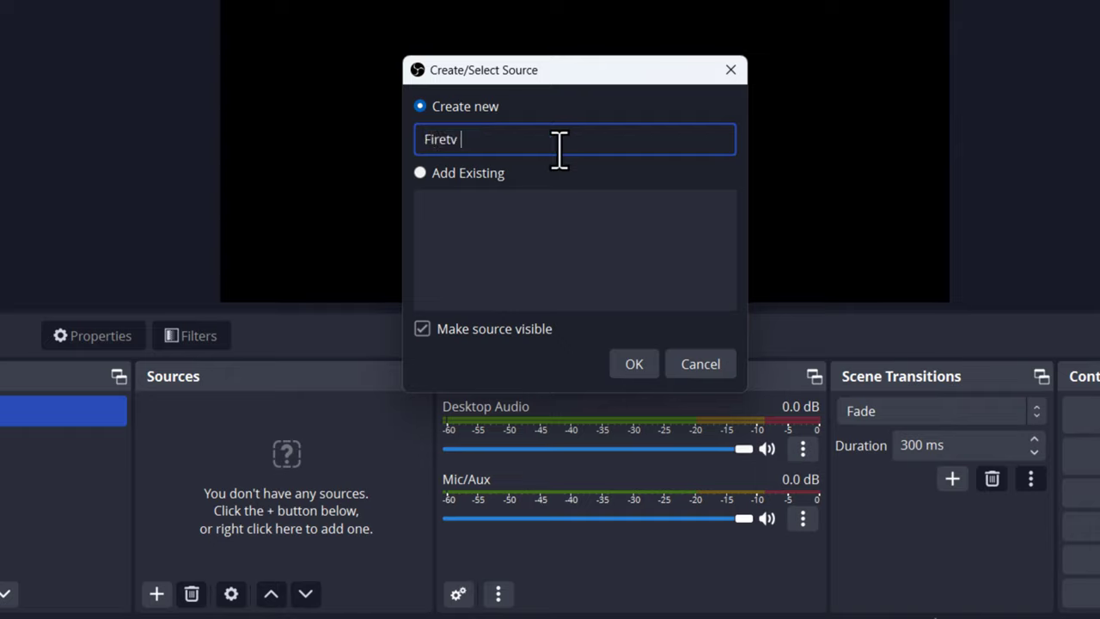
pyautogui.write('Stick')
pyautogui.click(633, 363)
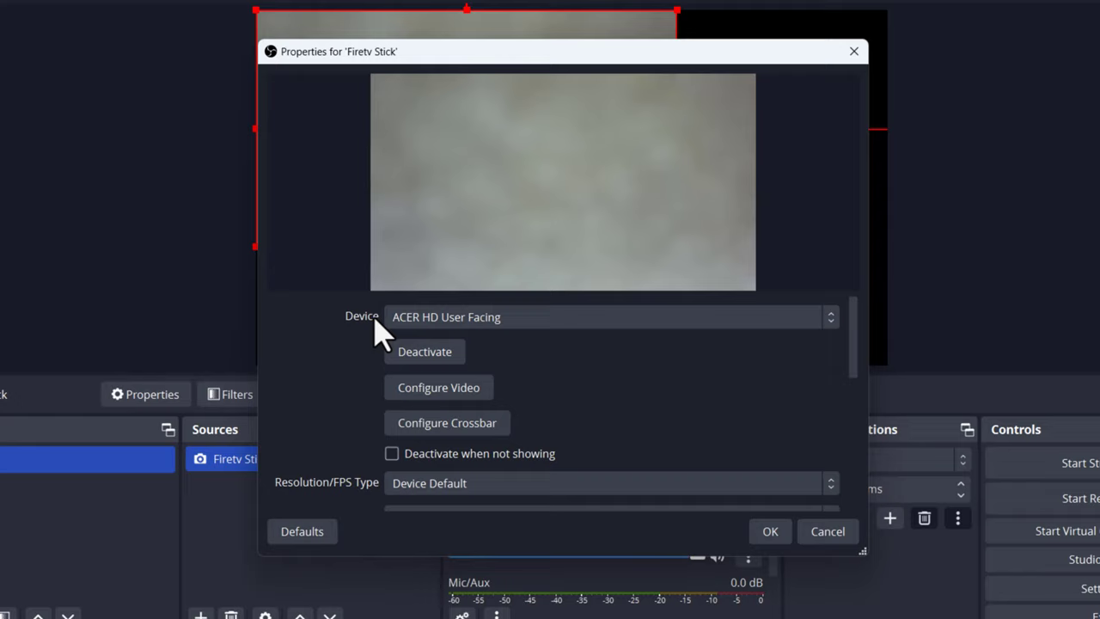
# Set the Firetv Stick device to USB3. 0 capture, enable a custom audio device, and apply.
pyautogui.click(834, 330)
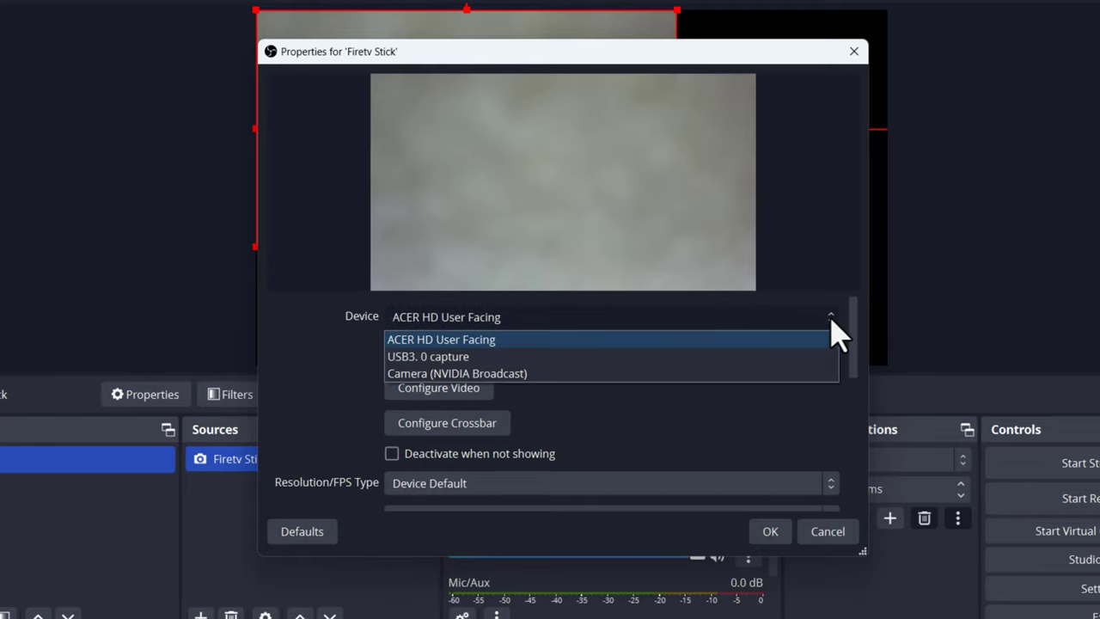
pyautogui.click(477, 358)
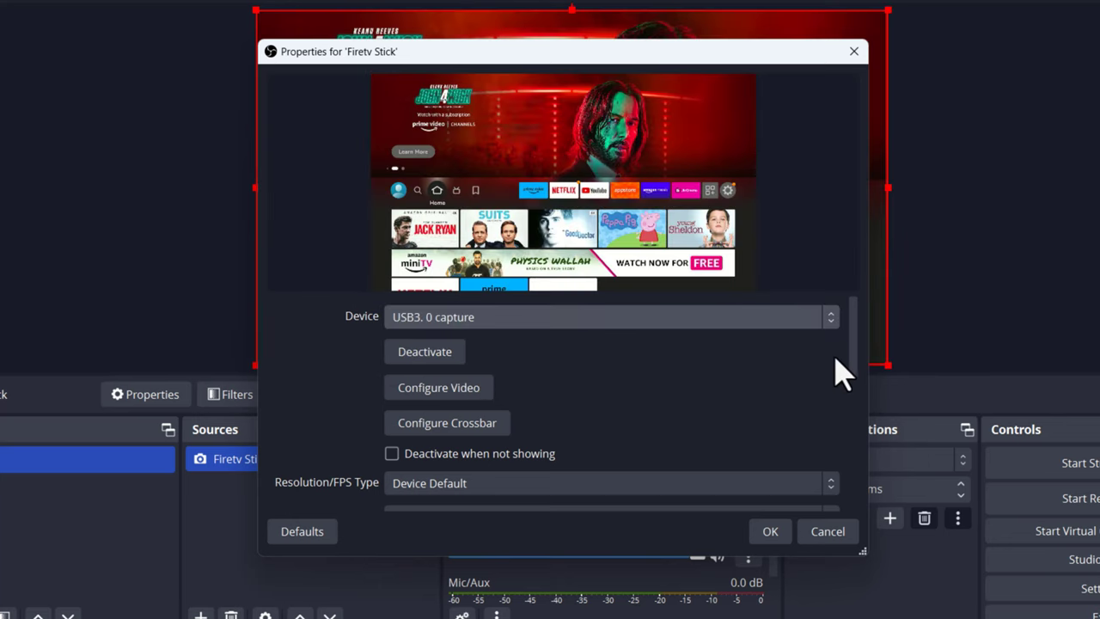
pyautogui.moveTo(860, 365); pyautogui.dragTo(838, 507)
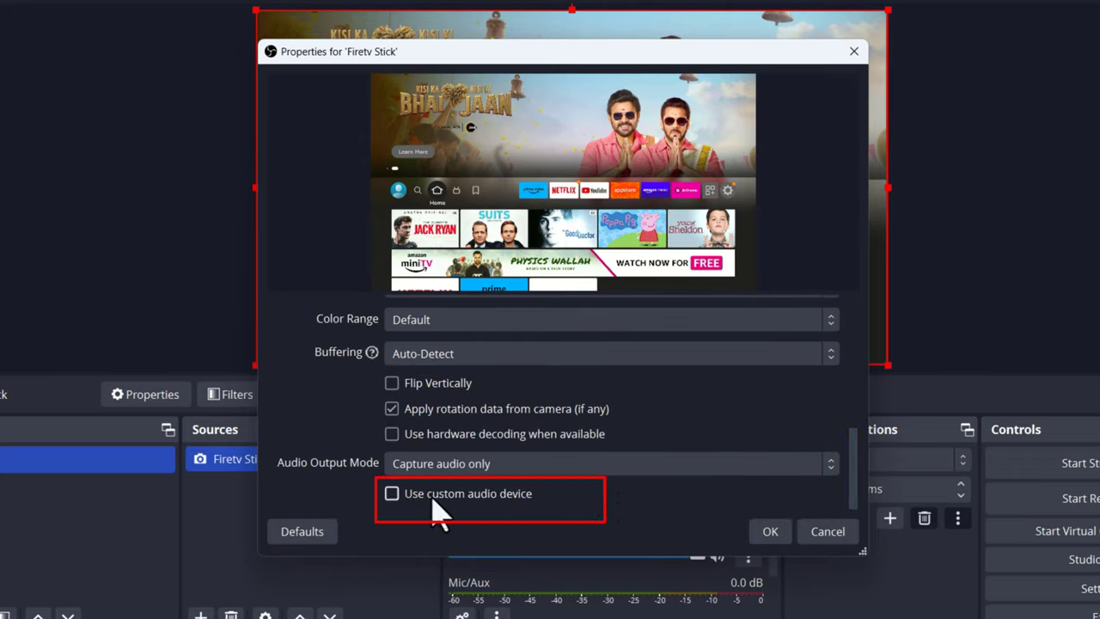
pyautogui.click(612, 503)
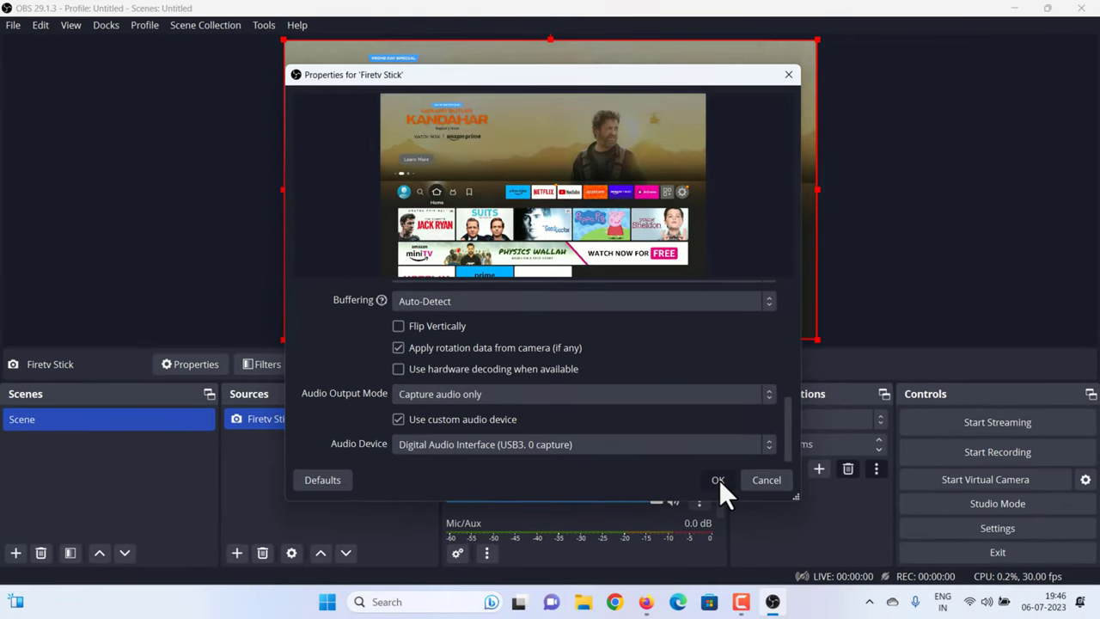
pyautogui.click(718, 479)
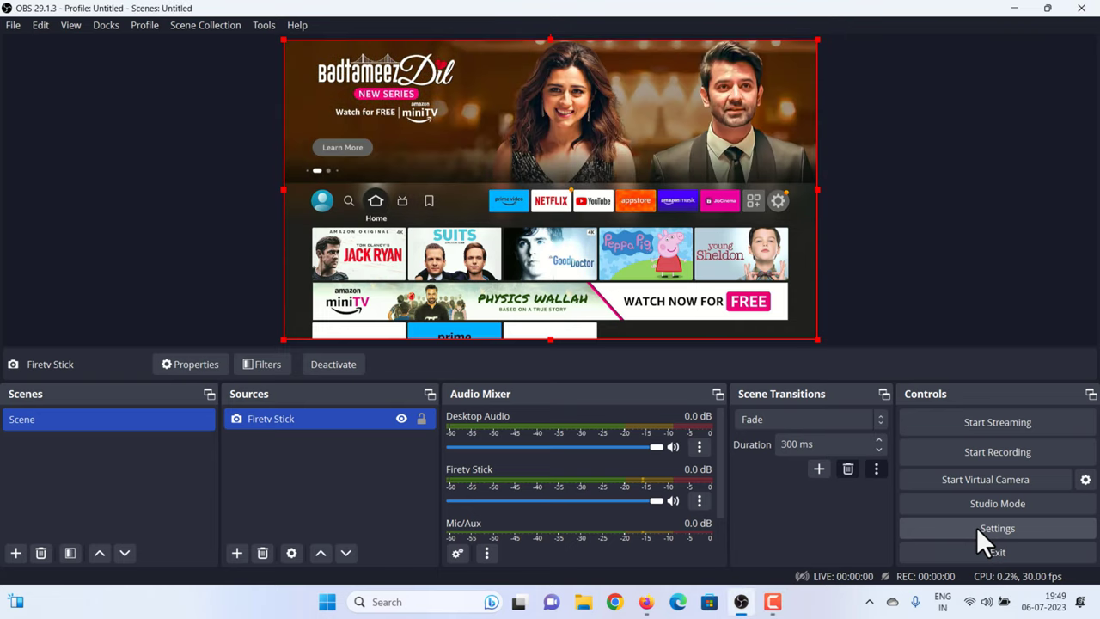
# In Audio settings, choose Speakers (Realtek(R) Audio) as Monitoring Device, then apply and close.
pyautogui.click(986, 528)
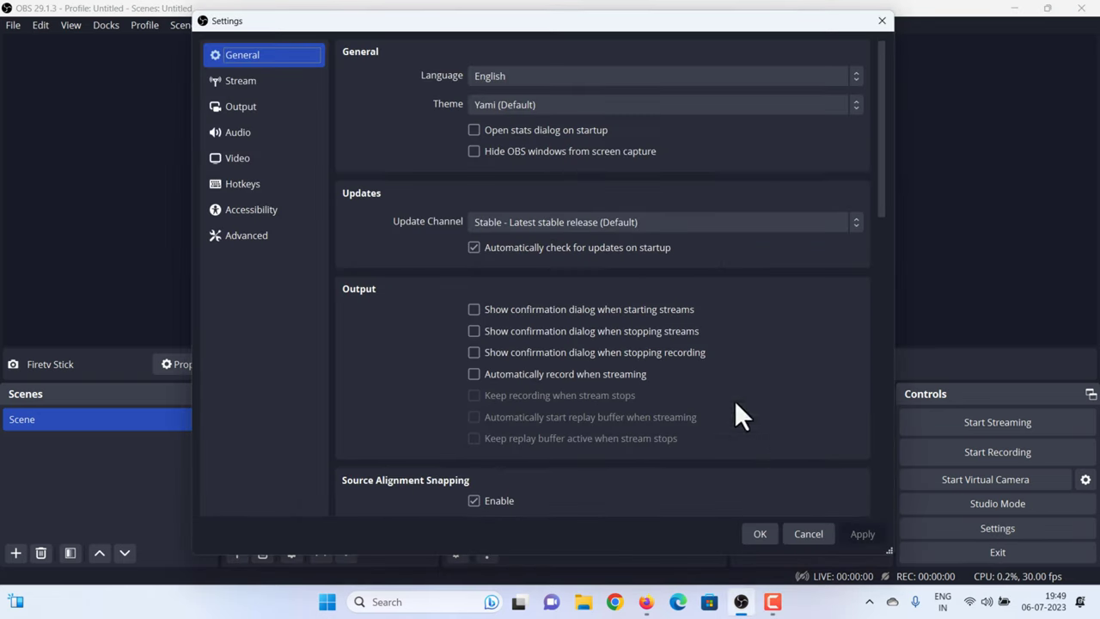
pyautogui.click(245, 135)
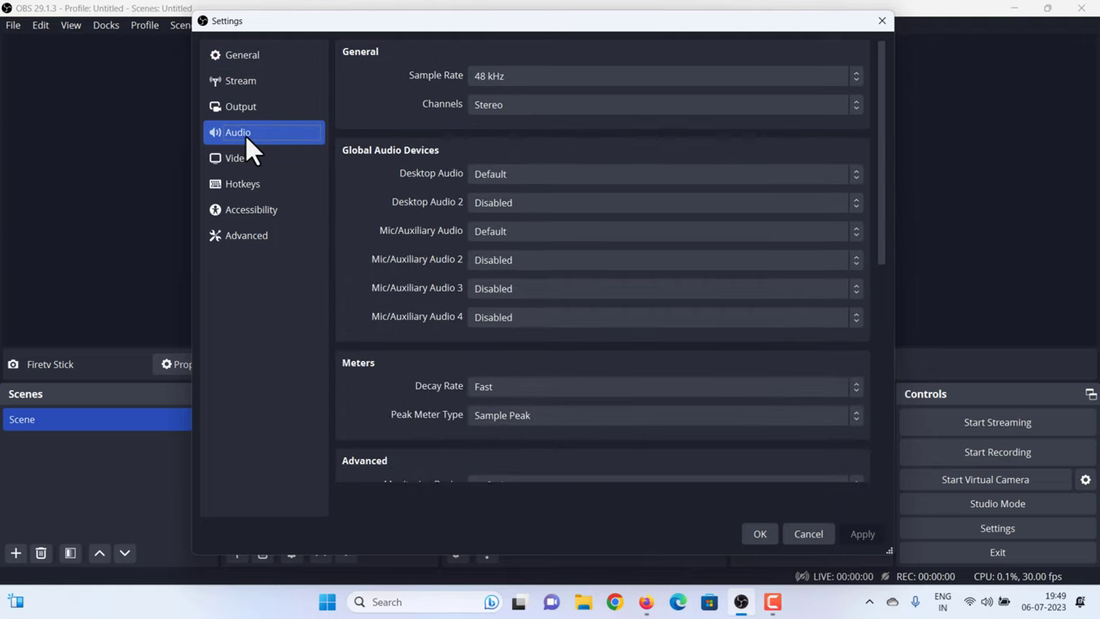
pyautogui.scroll(-4, 400, 226)
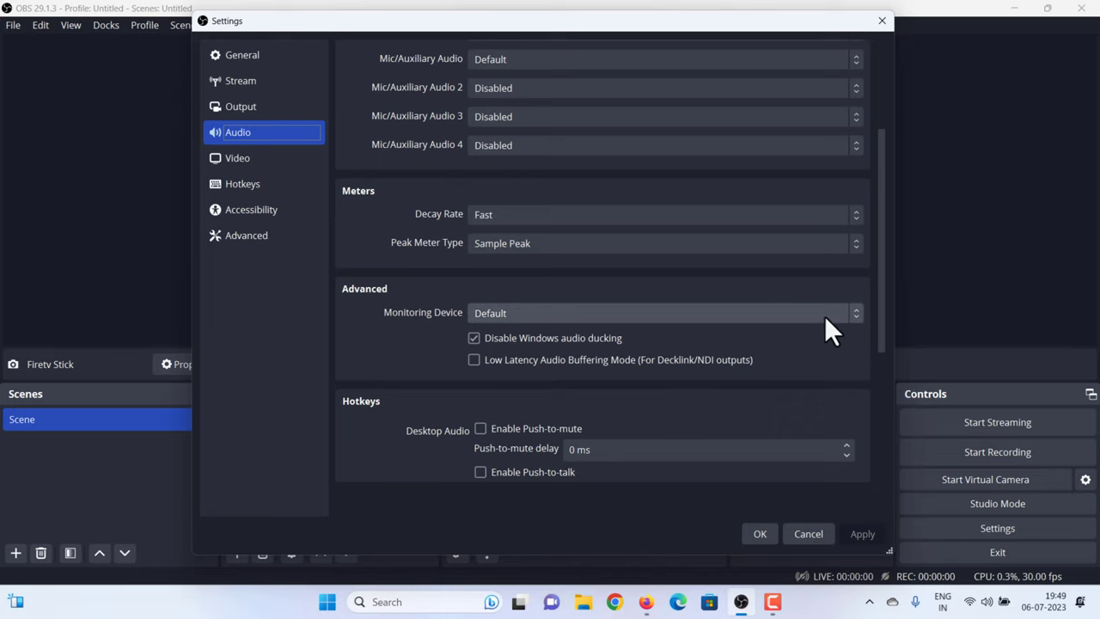
pyautogui.click(854, 314)
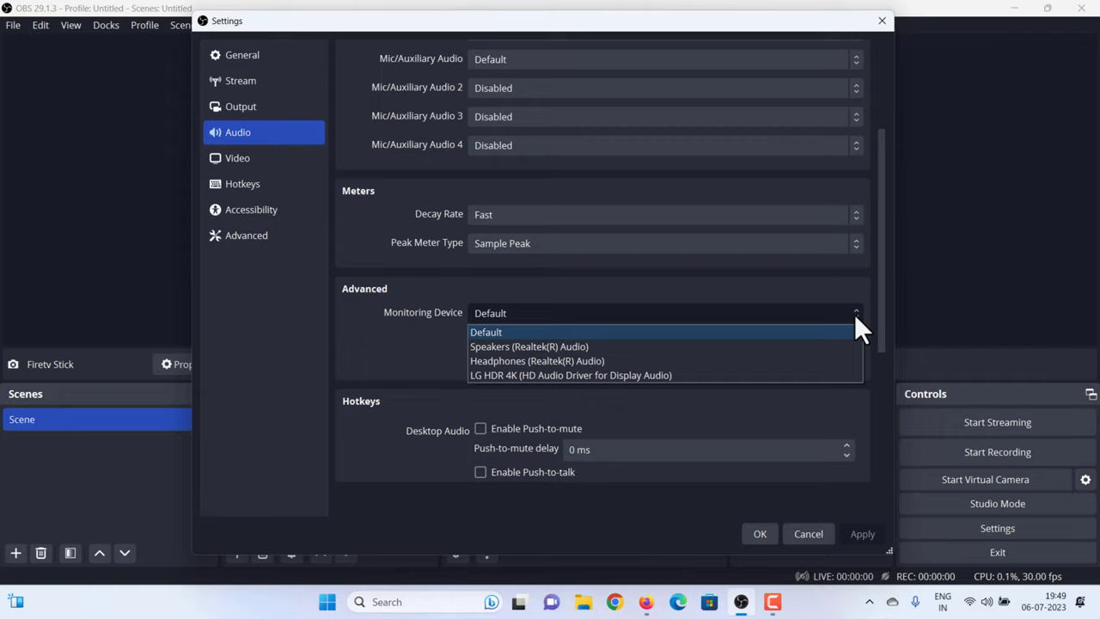
pyautogui.click(812, 347)
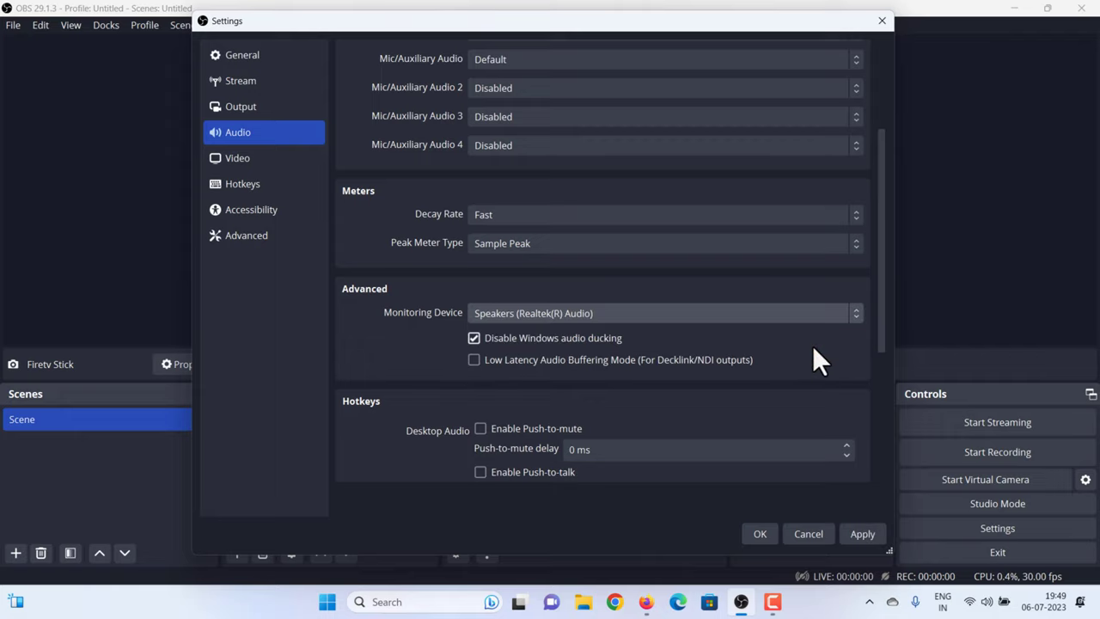
pyautogui.click(860, 533)
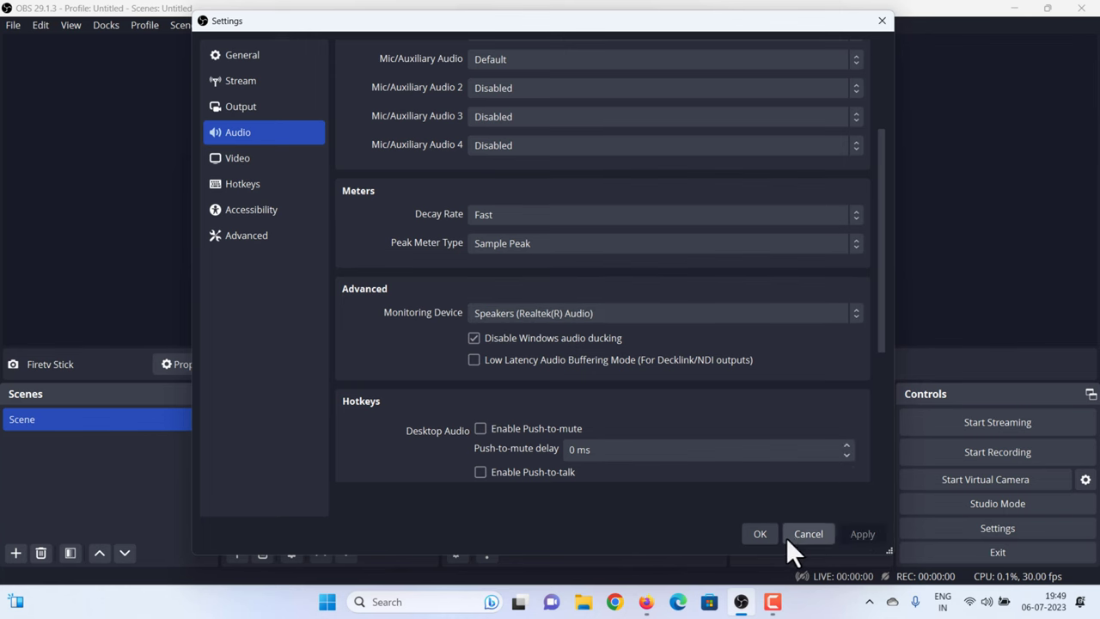
pyautogui.click(761, 534)
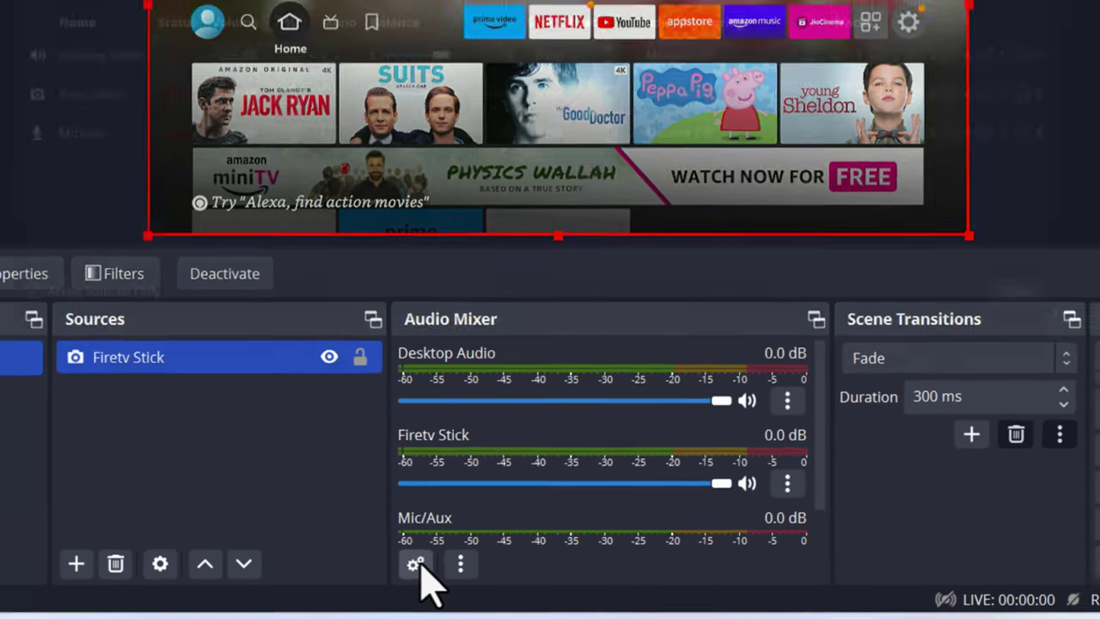
# In Advanced Audio Properties, switch Firetv Stick monitoring to Monitor and Output, then close.
pyautogui.click(417, 565)
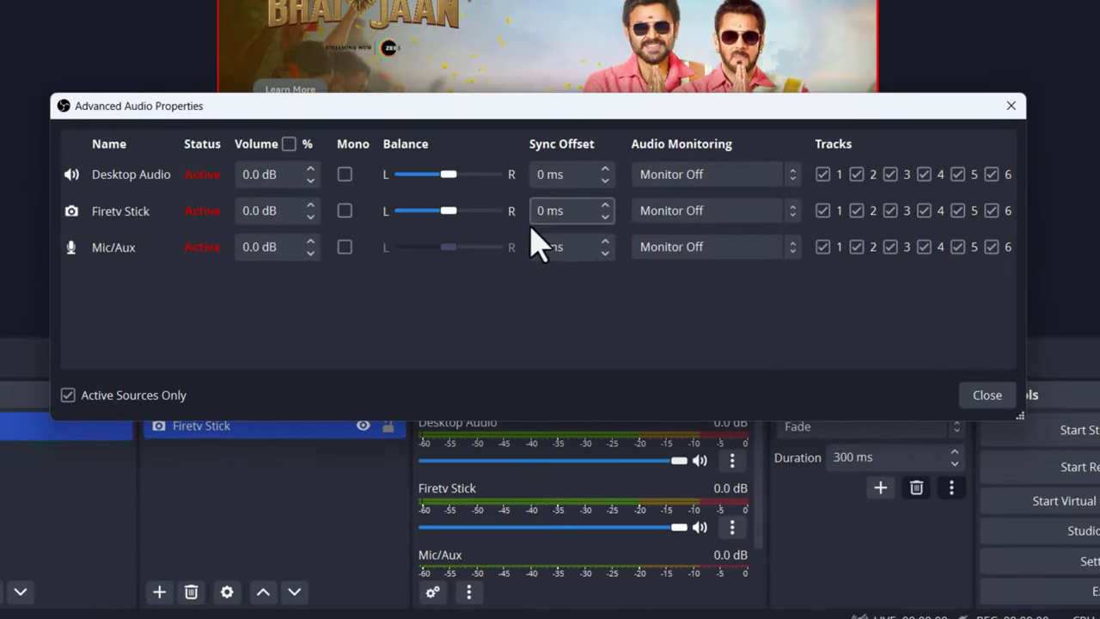
pyautogui.click(792, 214)
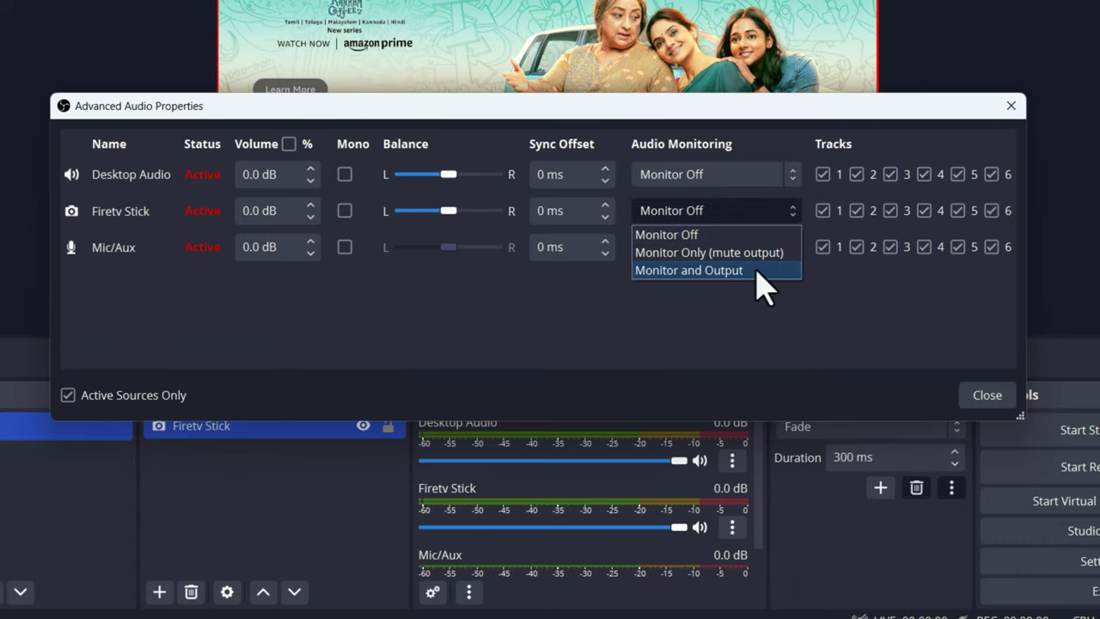
pyautogui.click(756, 271)
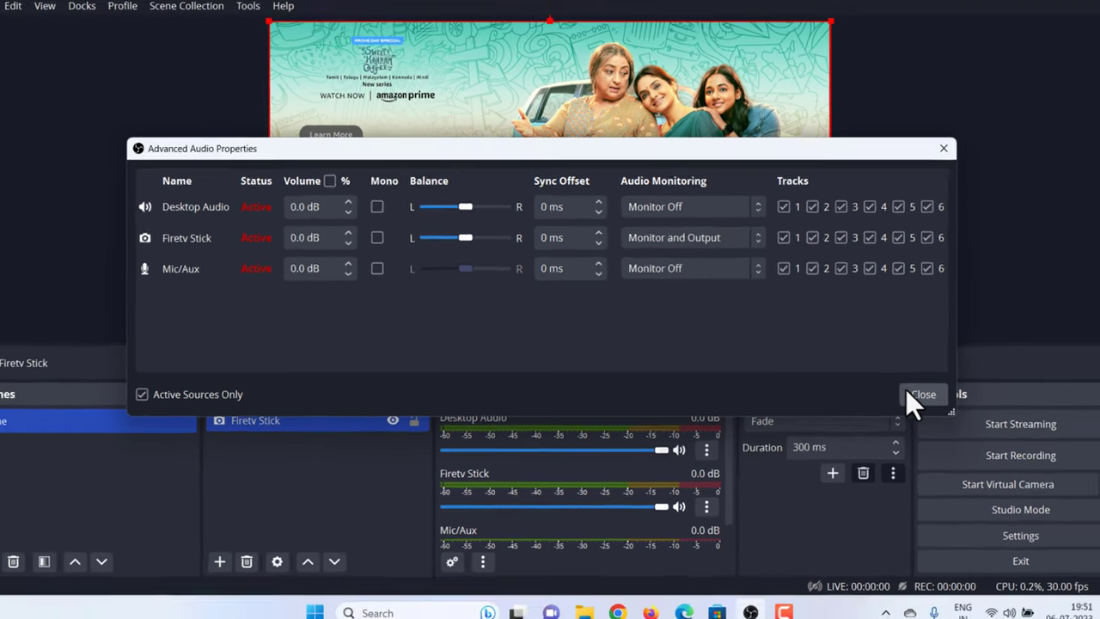
pyautogui.click(979, 394)
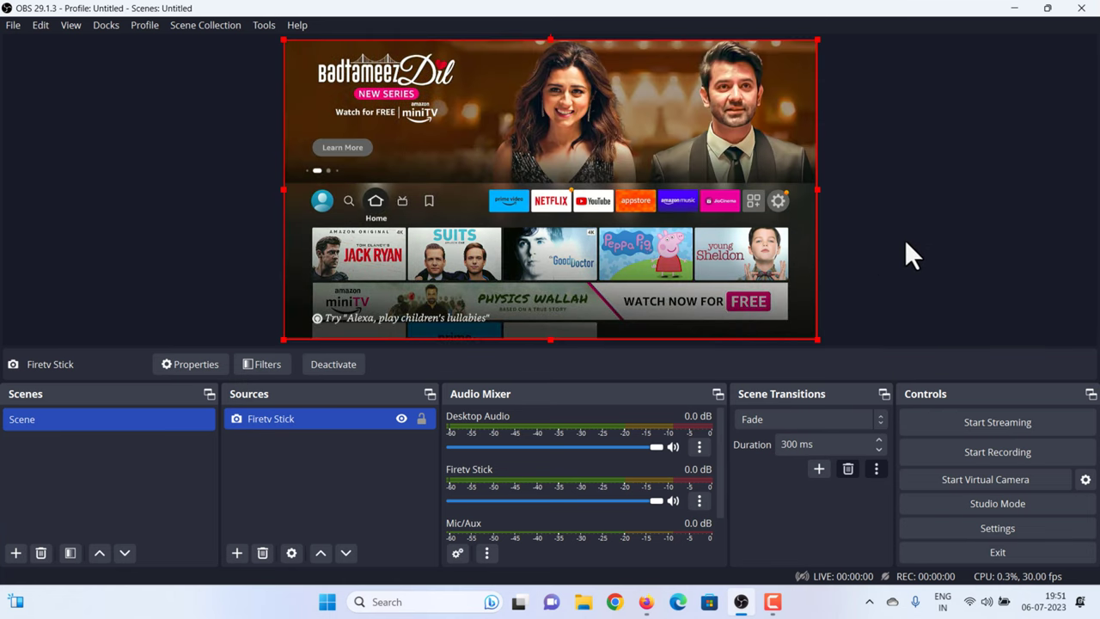
# Open a Fullscreen Projector (Preview) on DISPLAY1 at 1920x1080.
pyautogui.click(1075, 88)
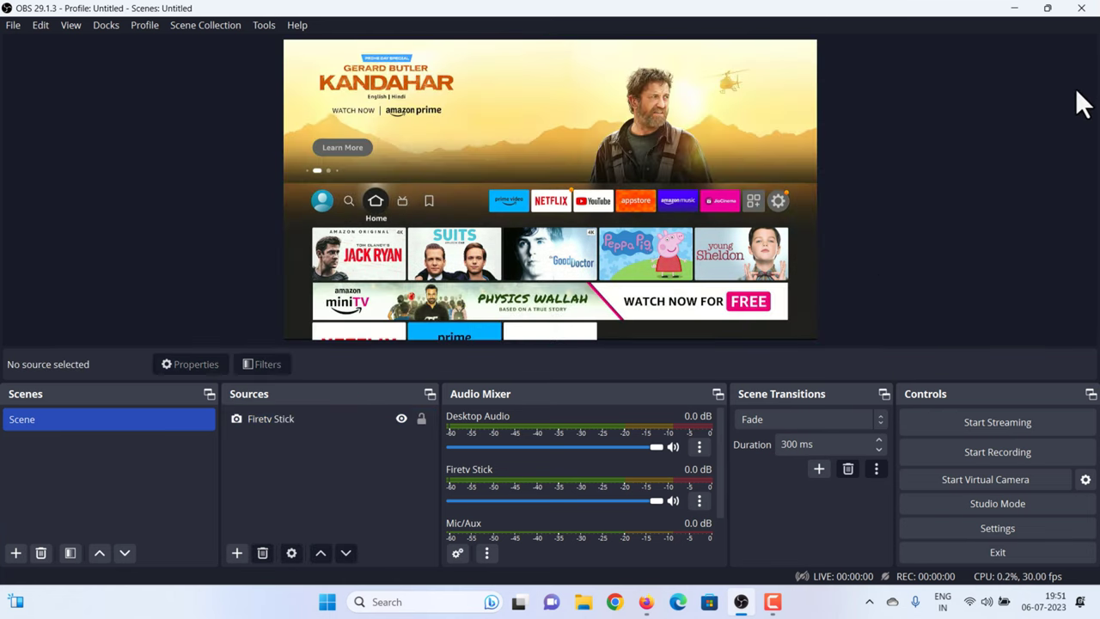
pyautogui.rightClick(1075, 88)
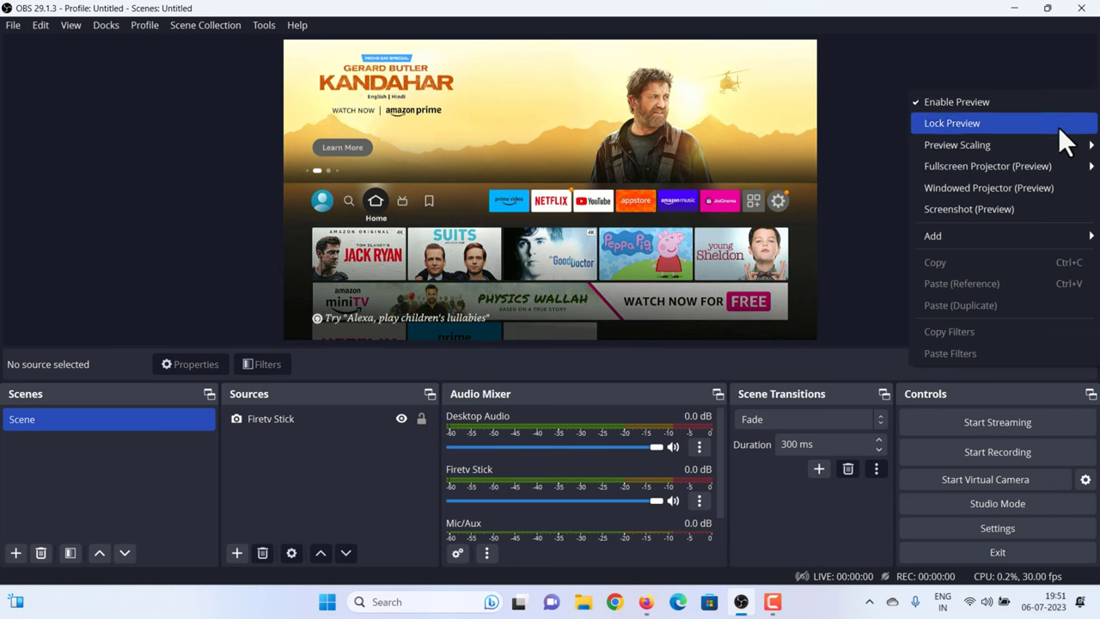
pyautogui.moveTo(1044, 165)
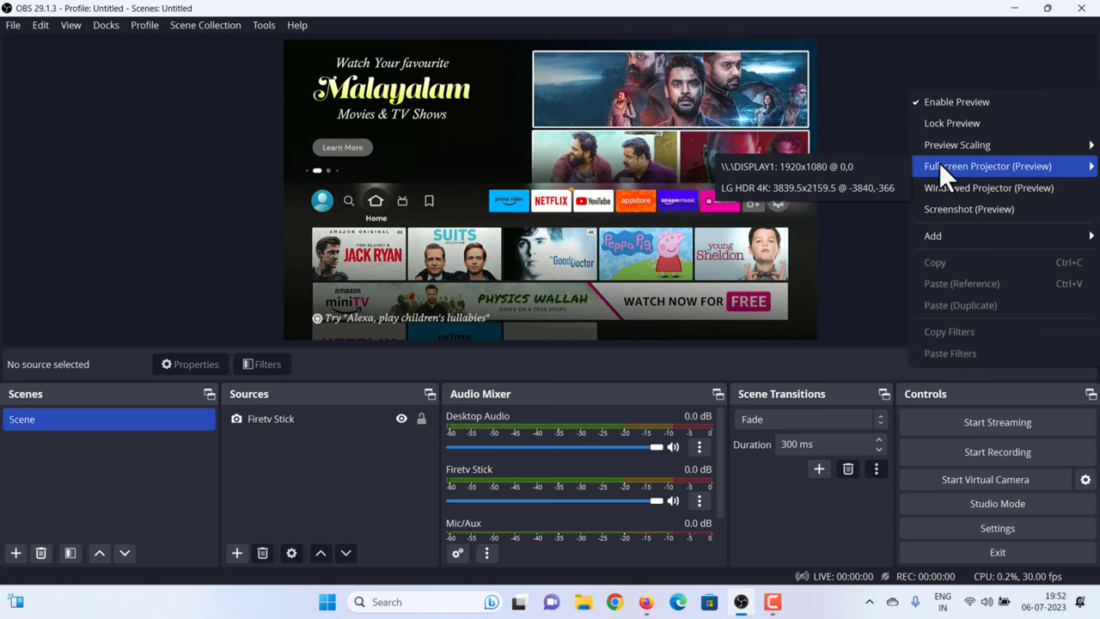
pyautogui.click(891, 167)
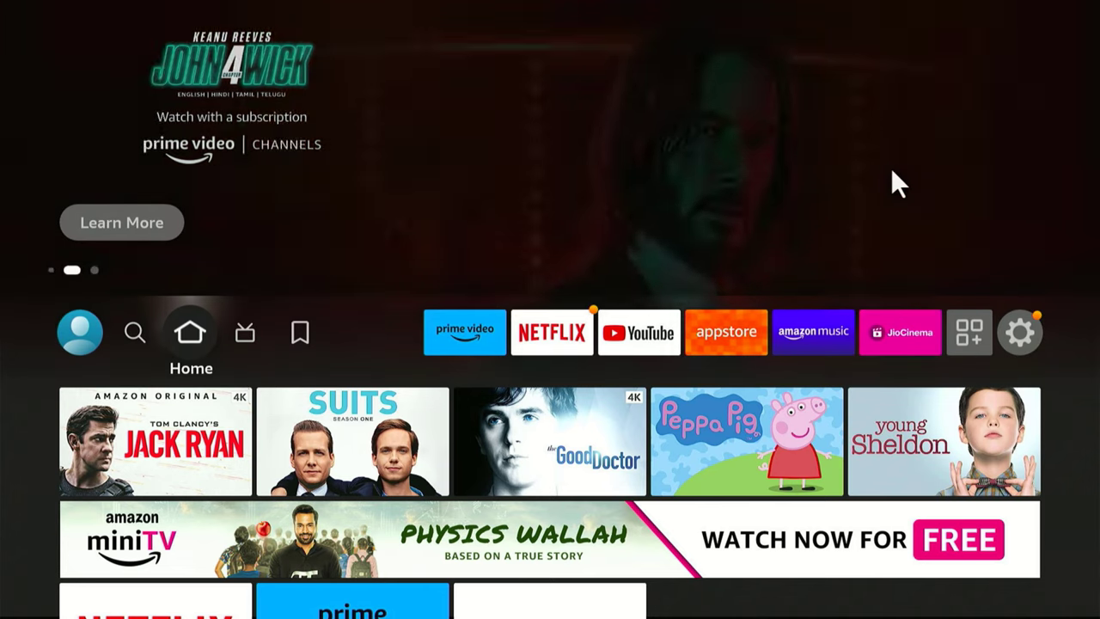
# Browse the Fire TV menu across Live, My Stuff, Prime Video and app tiles, ending on YouTube.
pyautogui.press('Right')
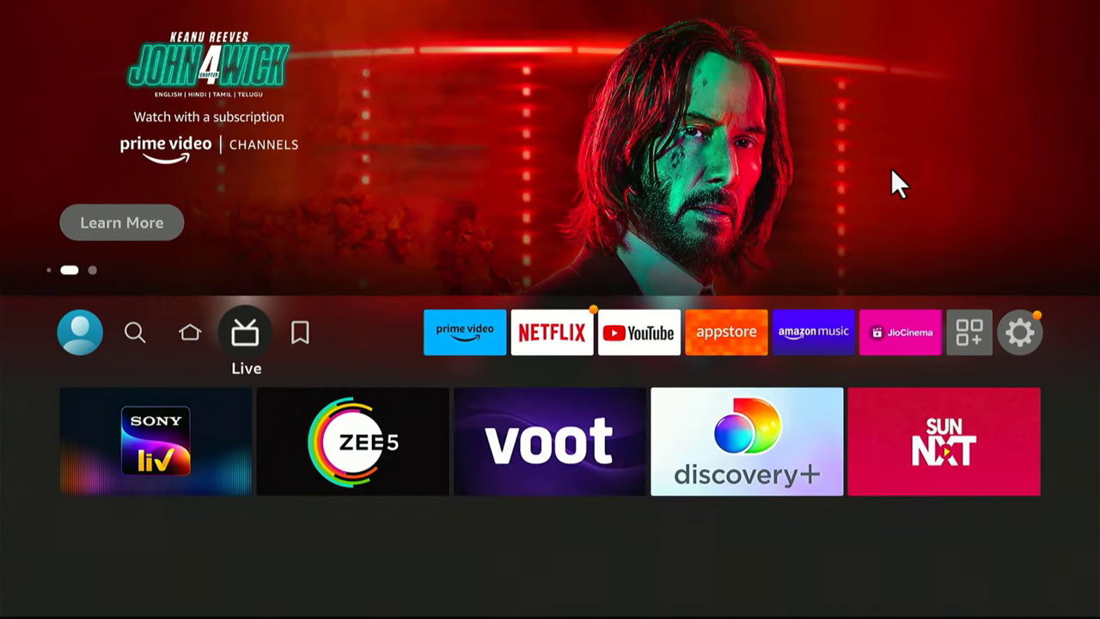
pyautogui.press('Right')
pyautogui.press('Right')
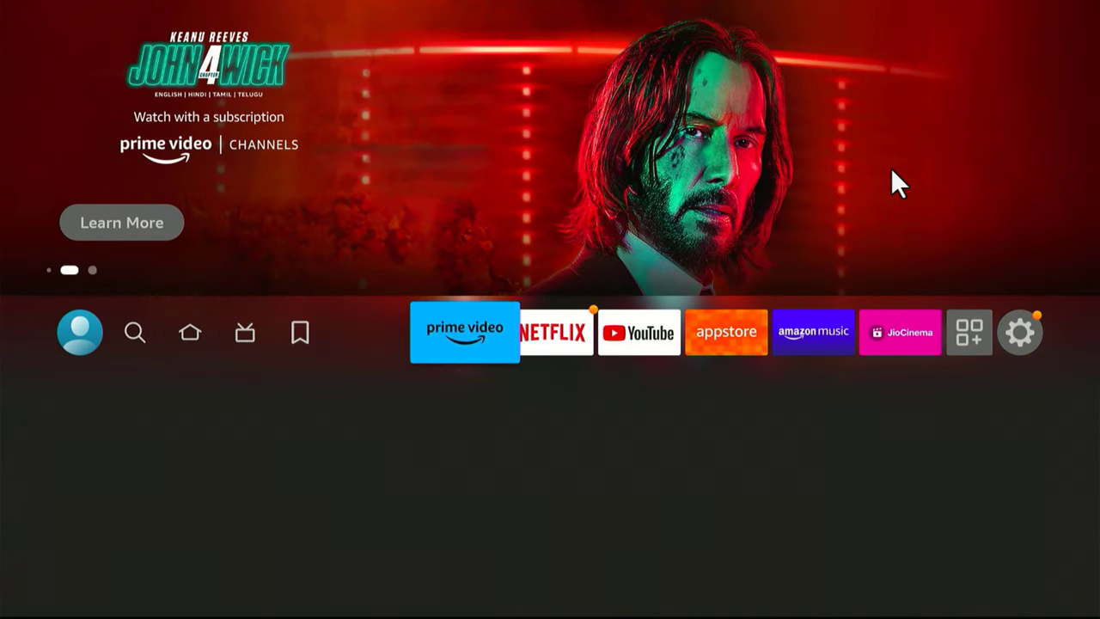
pyautogui.press('Right')
pyautogui.press('Right')
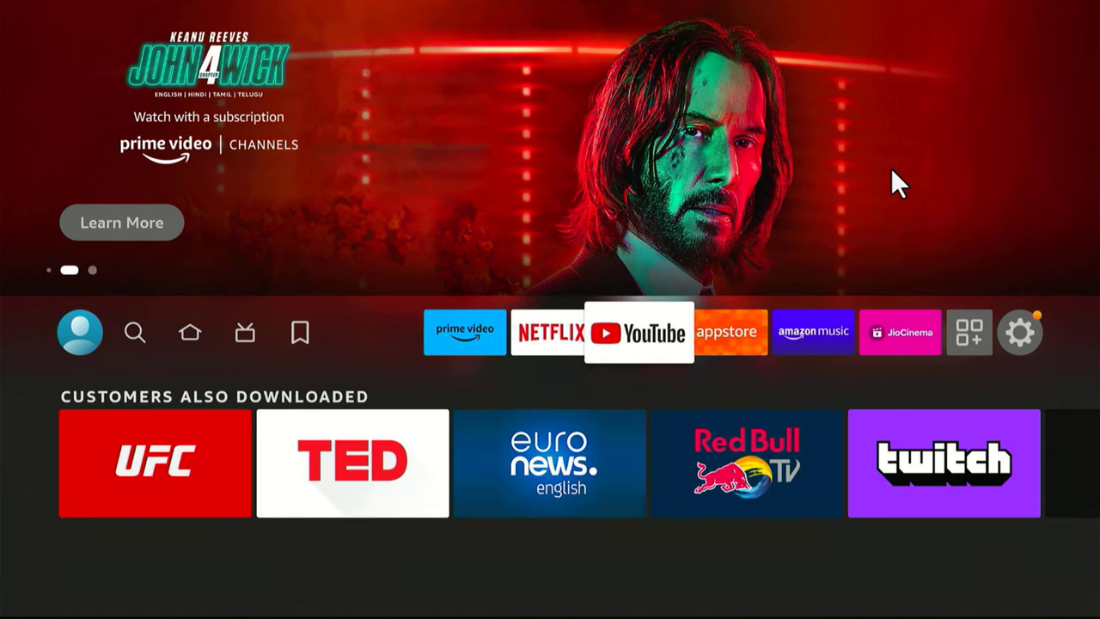
pyautogui.press('Left')
pyautogui.press('Left')
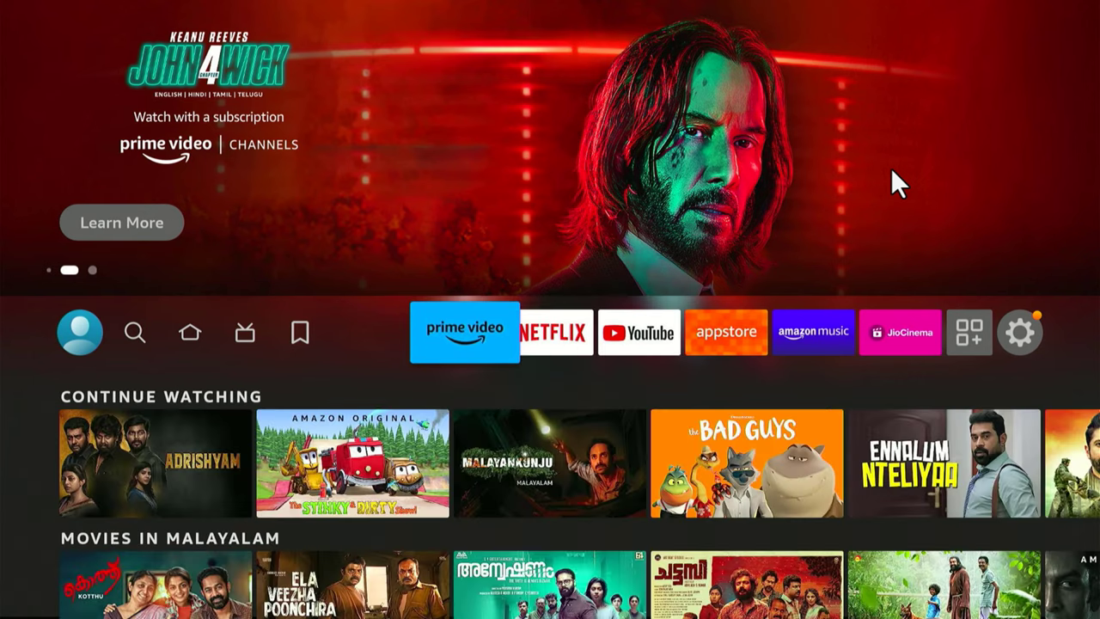
pyautogui.press('Right')
pyautogui.press('Right')
pyautogui.press('Right')
pyautogui.press('Right')
pyautogui.press('Right')
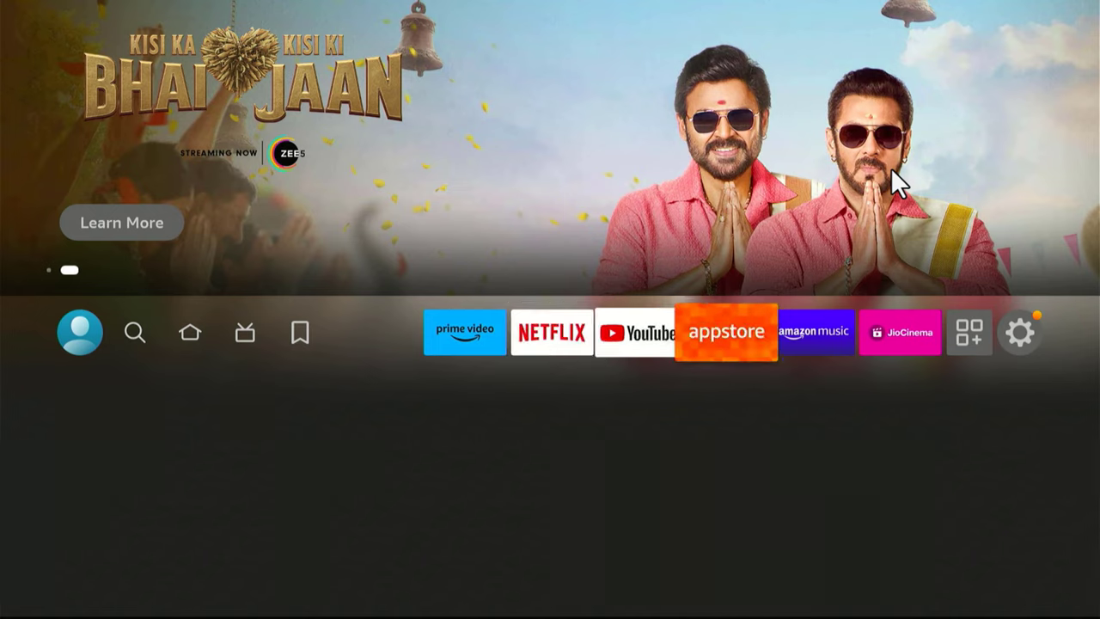
pyautogui.press('Right')
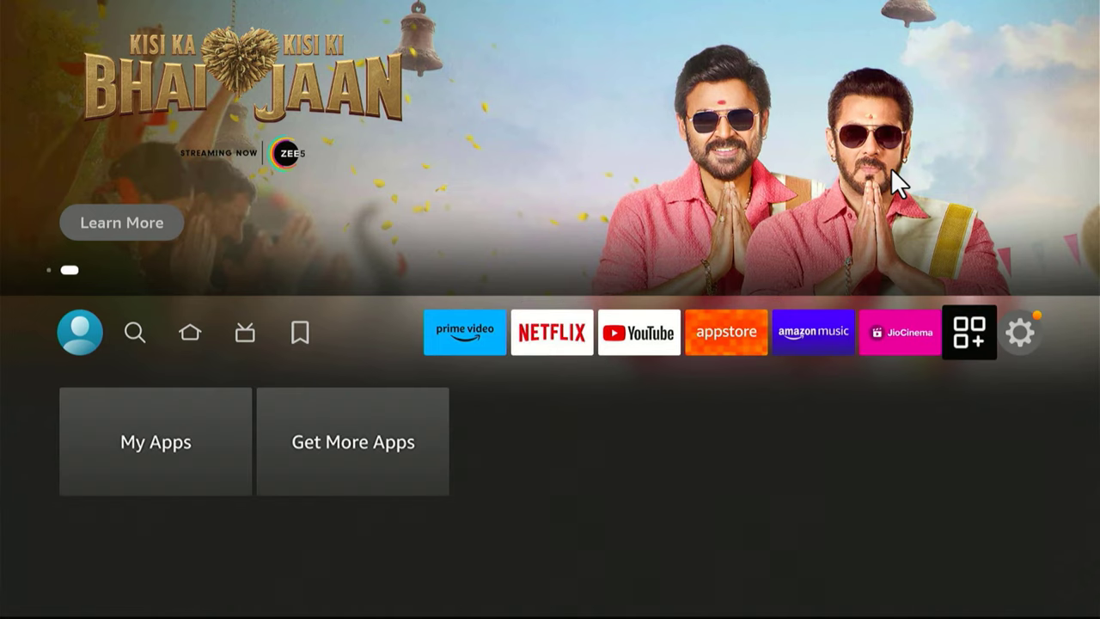
pyautogui.press('Left')
pyautogui.press('Left')
pyautogui.press('Left')
pyautogui.press('Left')
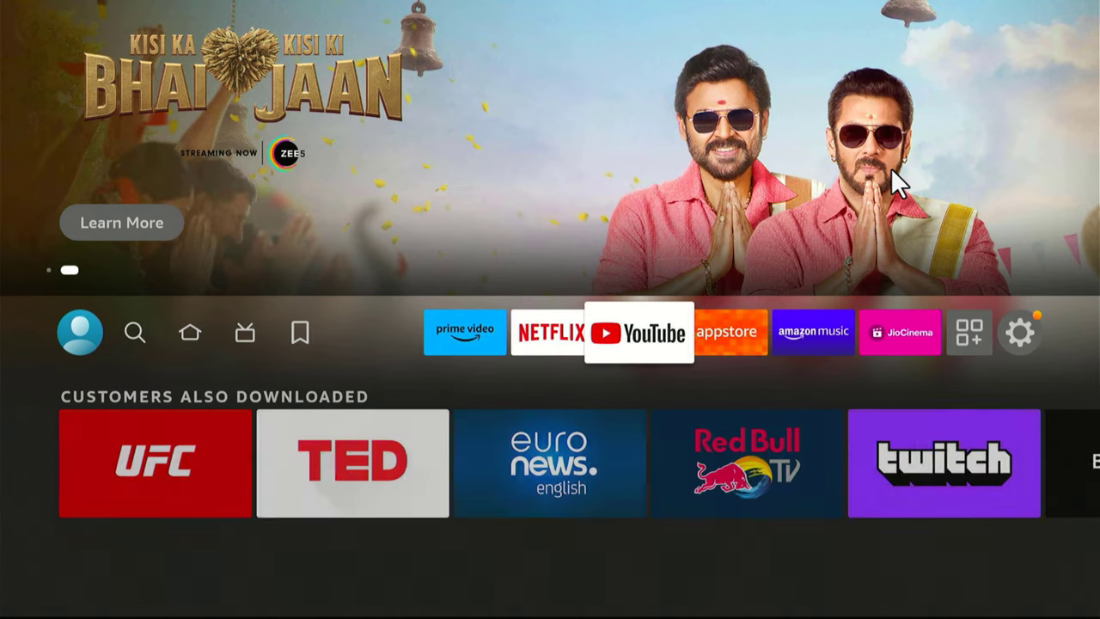